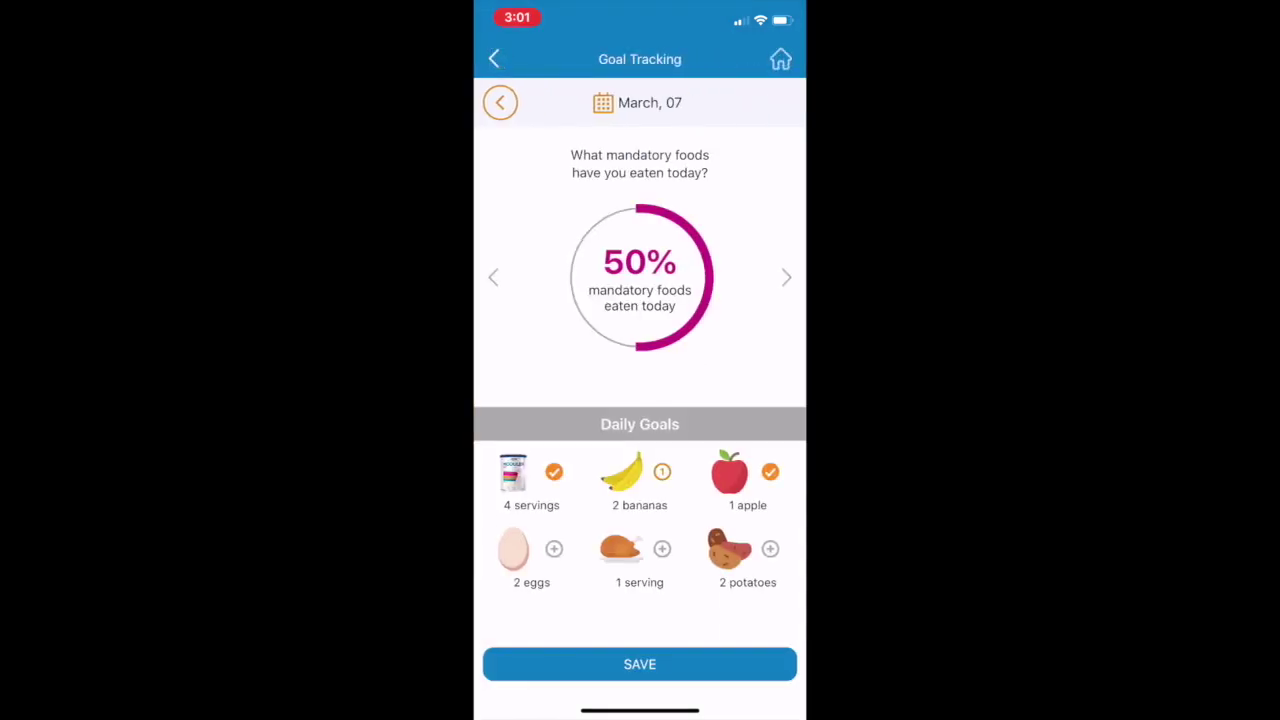
- Log two egg servings and one chicken serving, then save today's mandatory foods
left_click(554, 548)
left_click(554, 548)
left_click(662, 548)
left_click(640, 664)
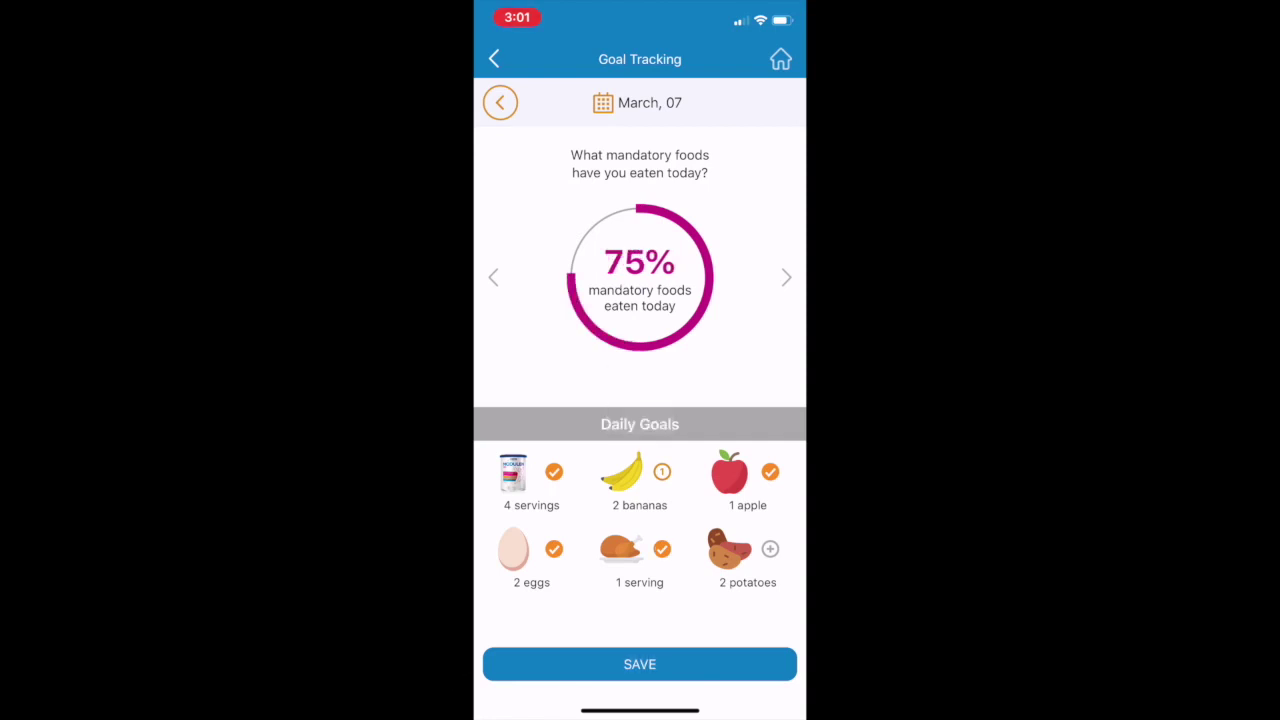
- Record feeling well and avoiding disallowed foods today, saving each goal
left_click(786, 277)
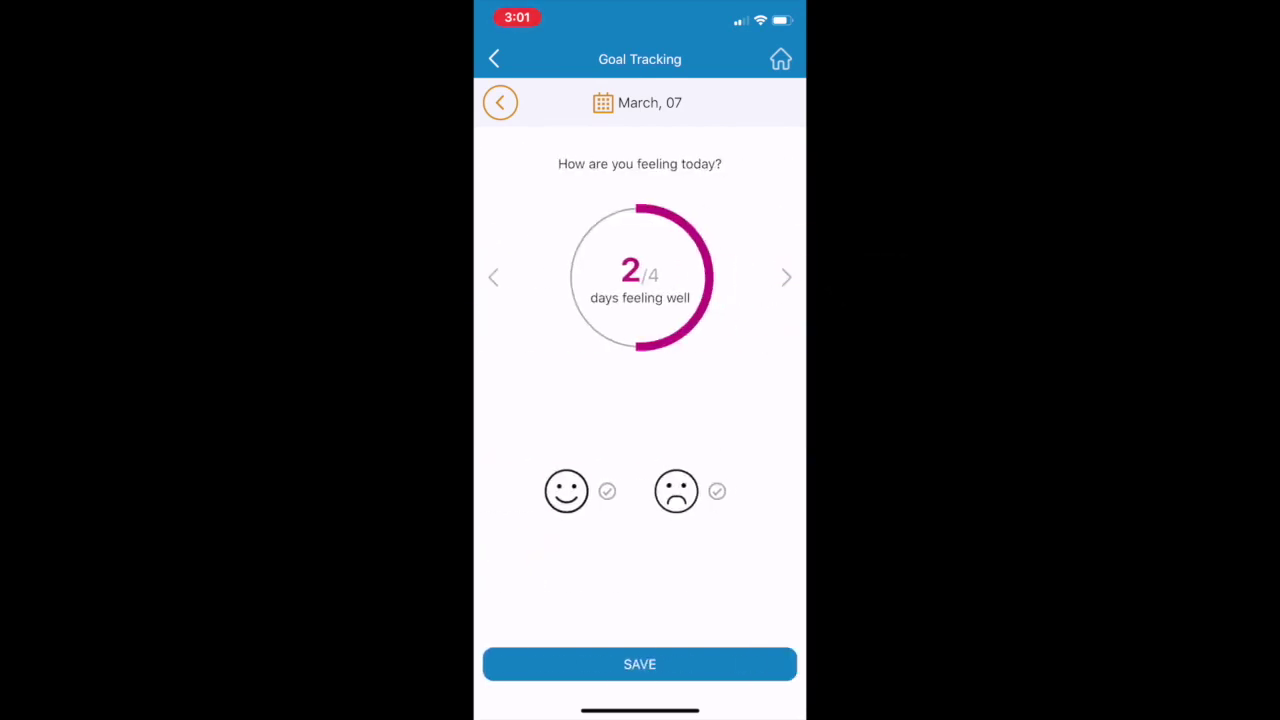
left_click(566, 490)
left_click(640, 664)
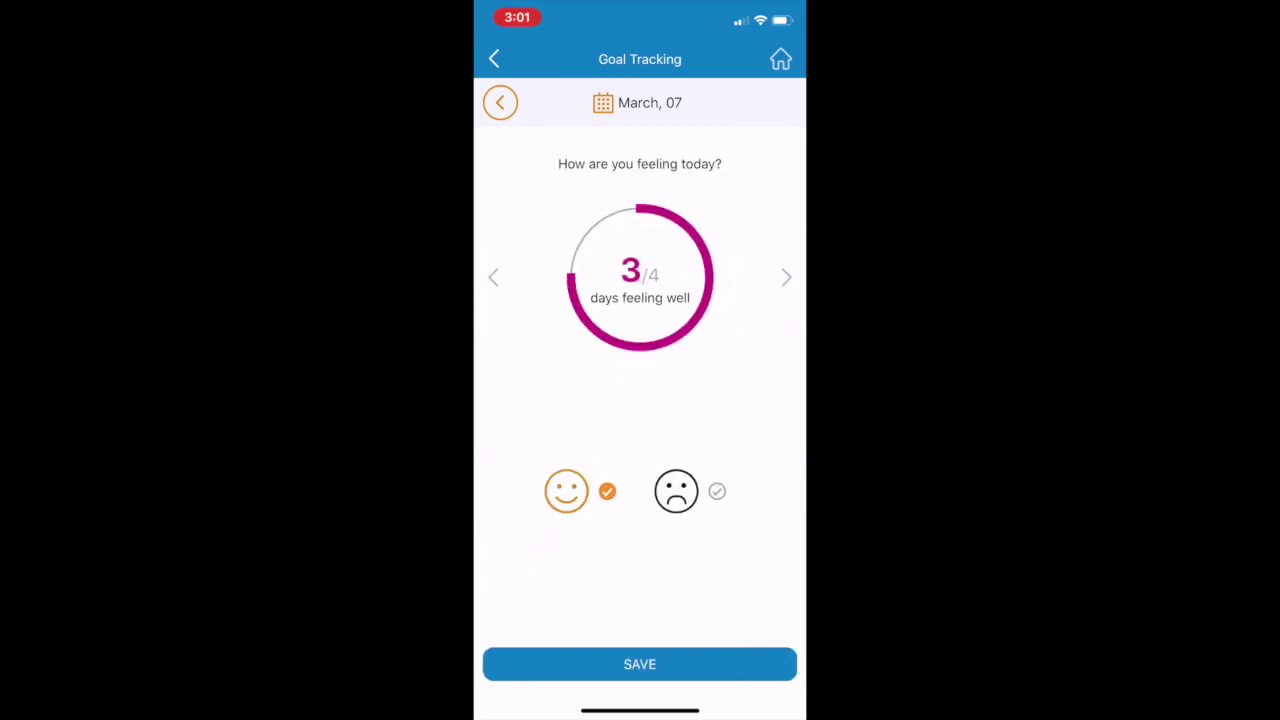
left_click(786, 277)
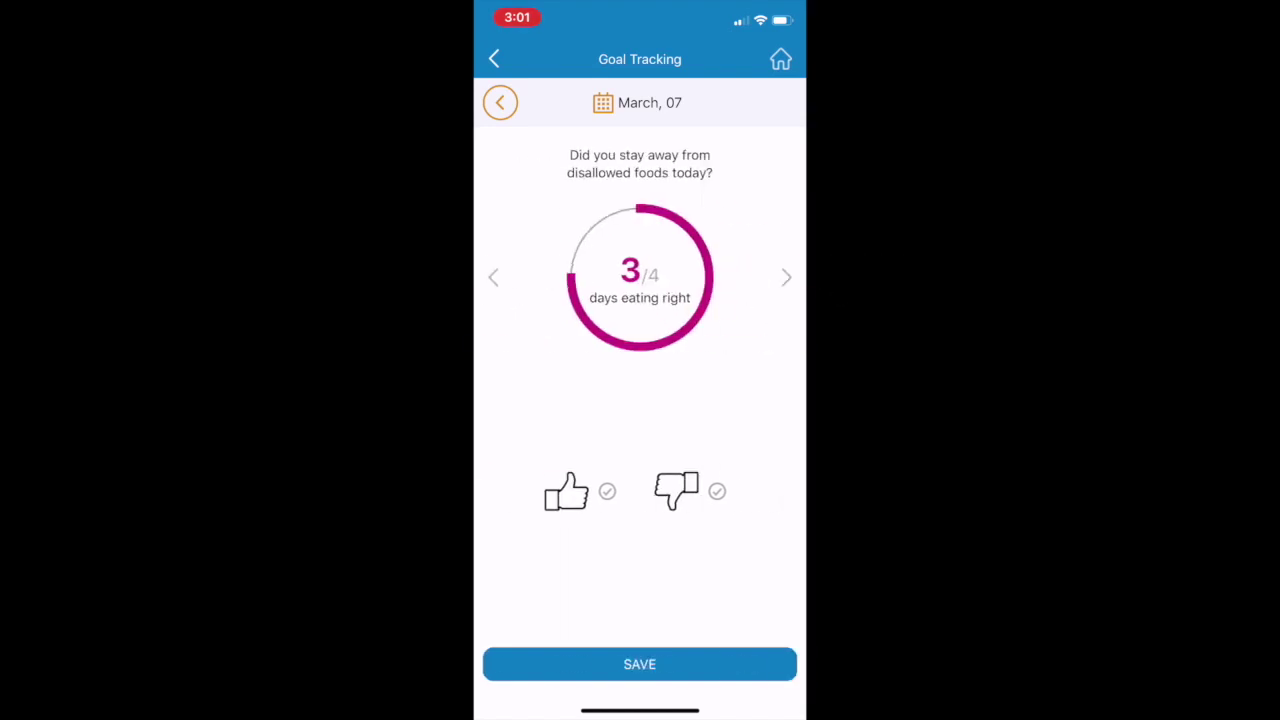
left_click(566, 490)
left_click(640, 664)
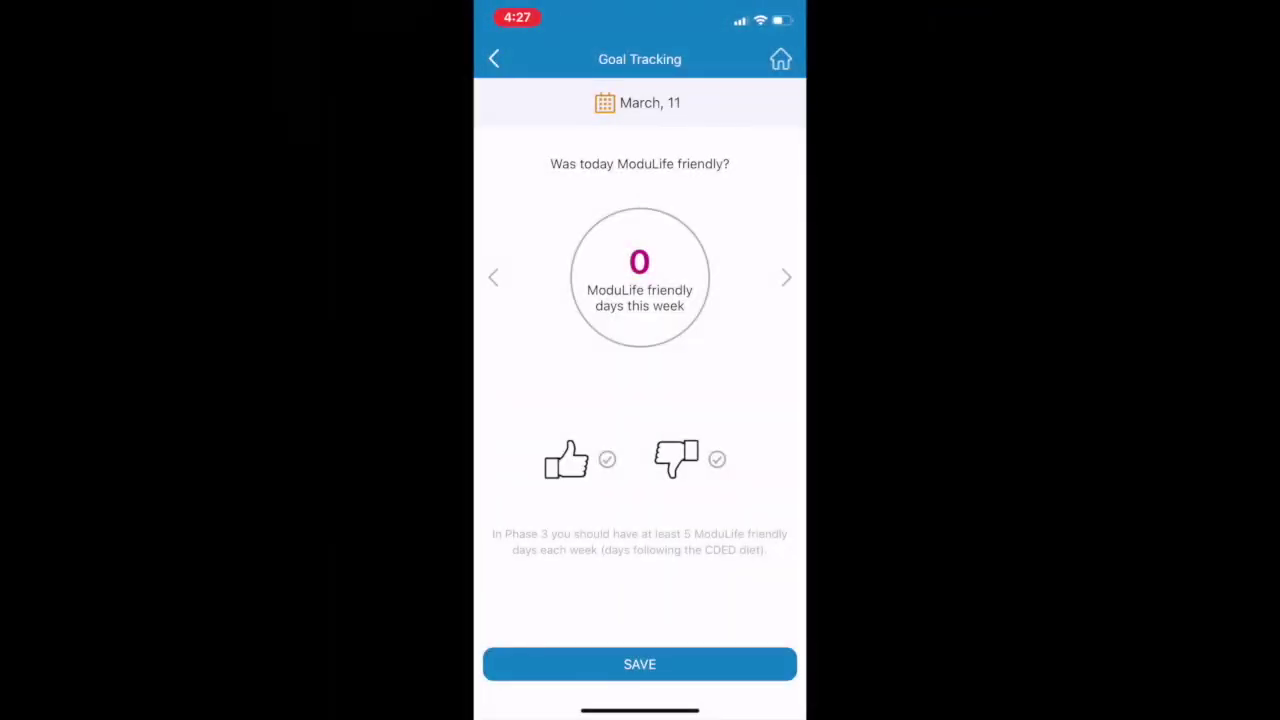
- Give March 11 a thumbs-up for 'Was today ModuLife friendly?' and save it
left_click(566, 460)
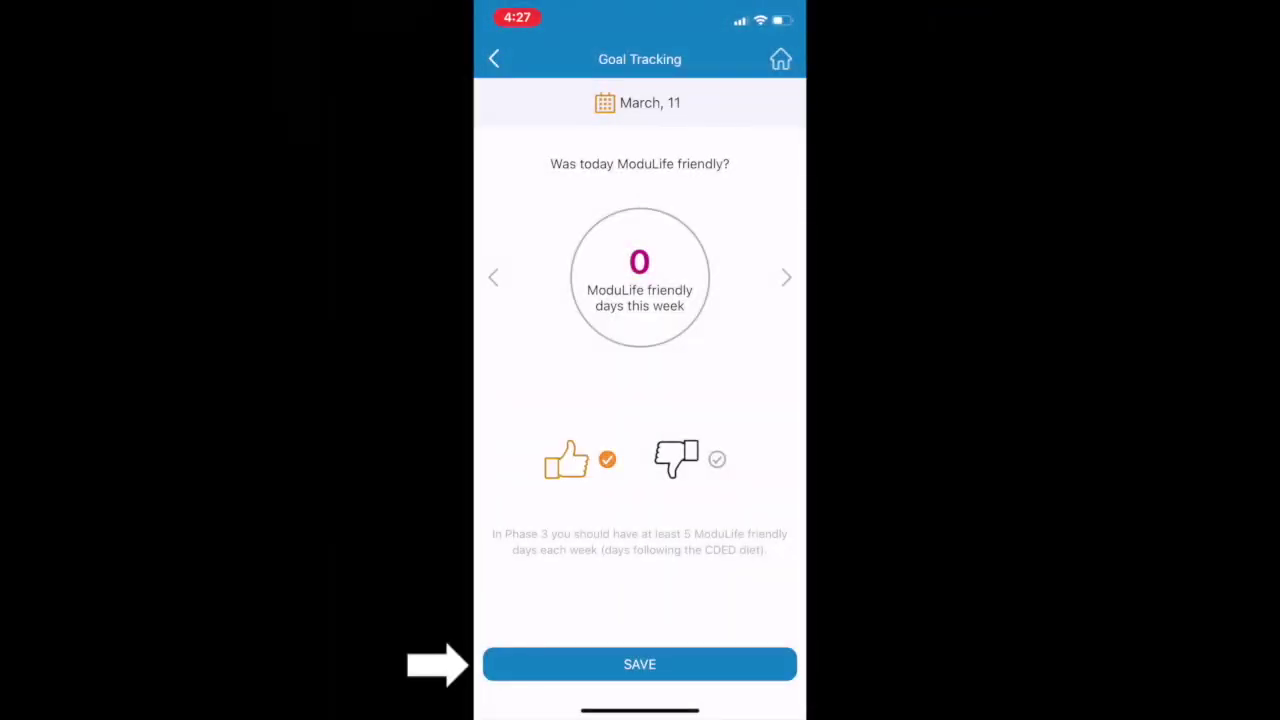
left_click(640, 664)
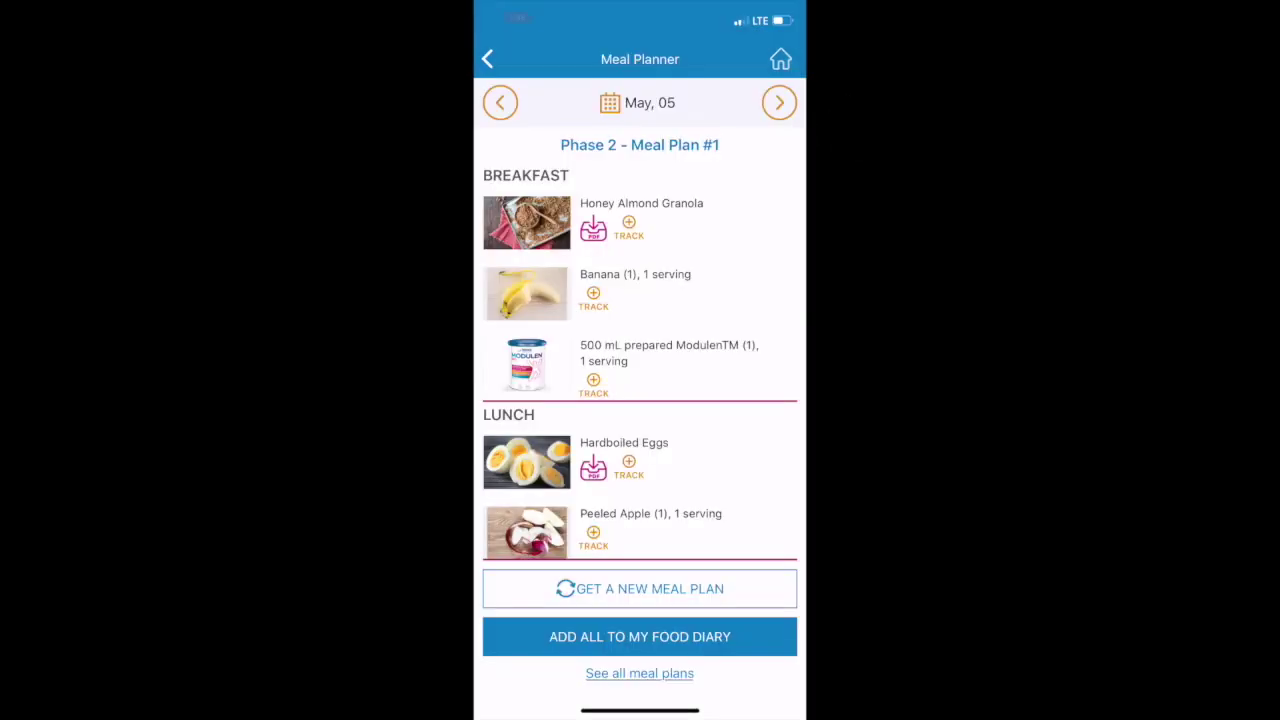
- Review the Meal Plan #1 meals, then request a new plan to get Meal Plan #2
scroll(640, 370, "down", 3)
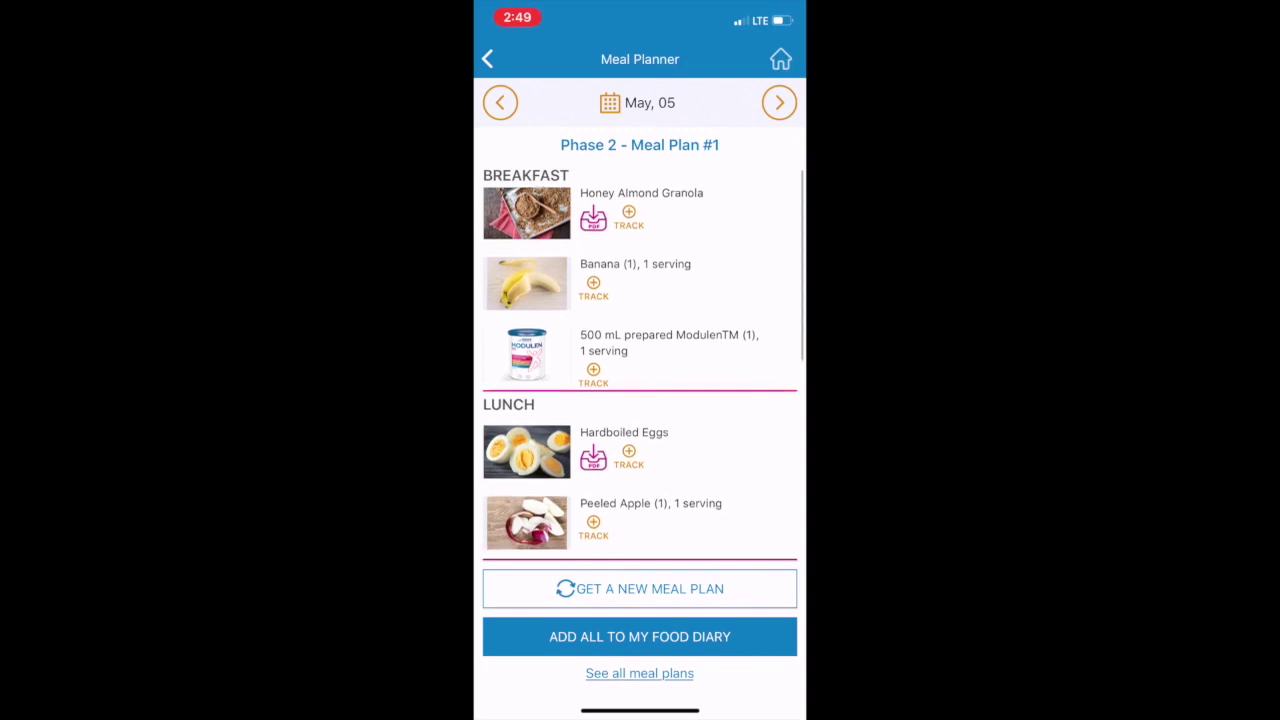
scroll(640, 370, "down", 3)
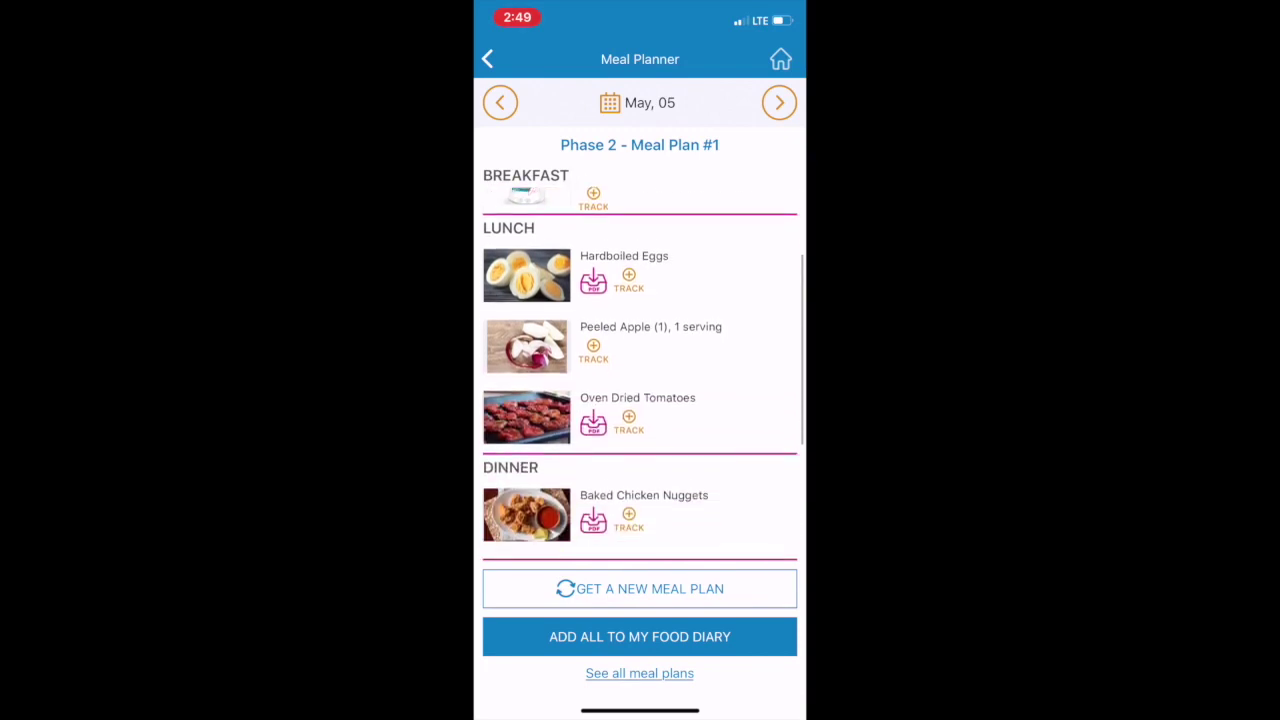
scroll(640, 370, "down", 3)
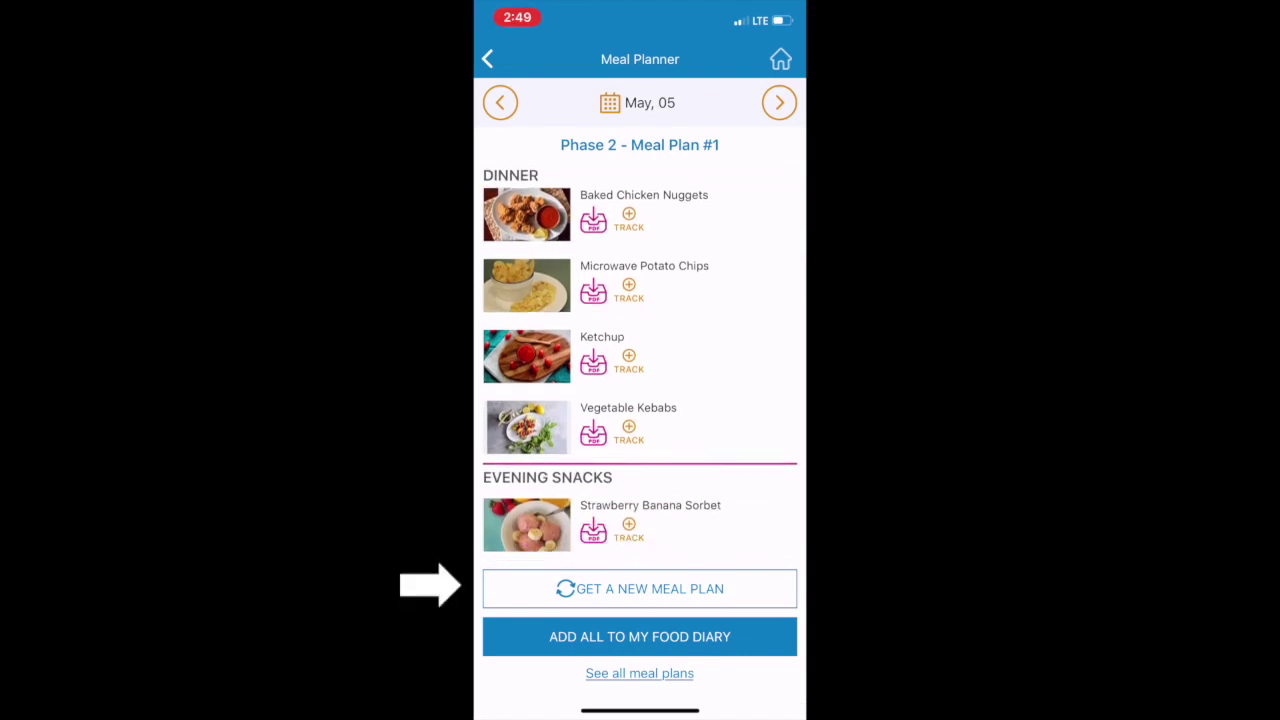
left_click(640, 588)
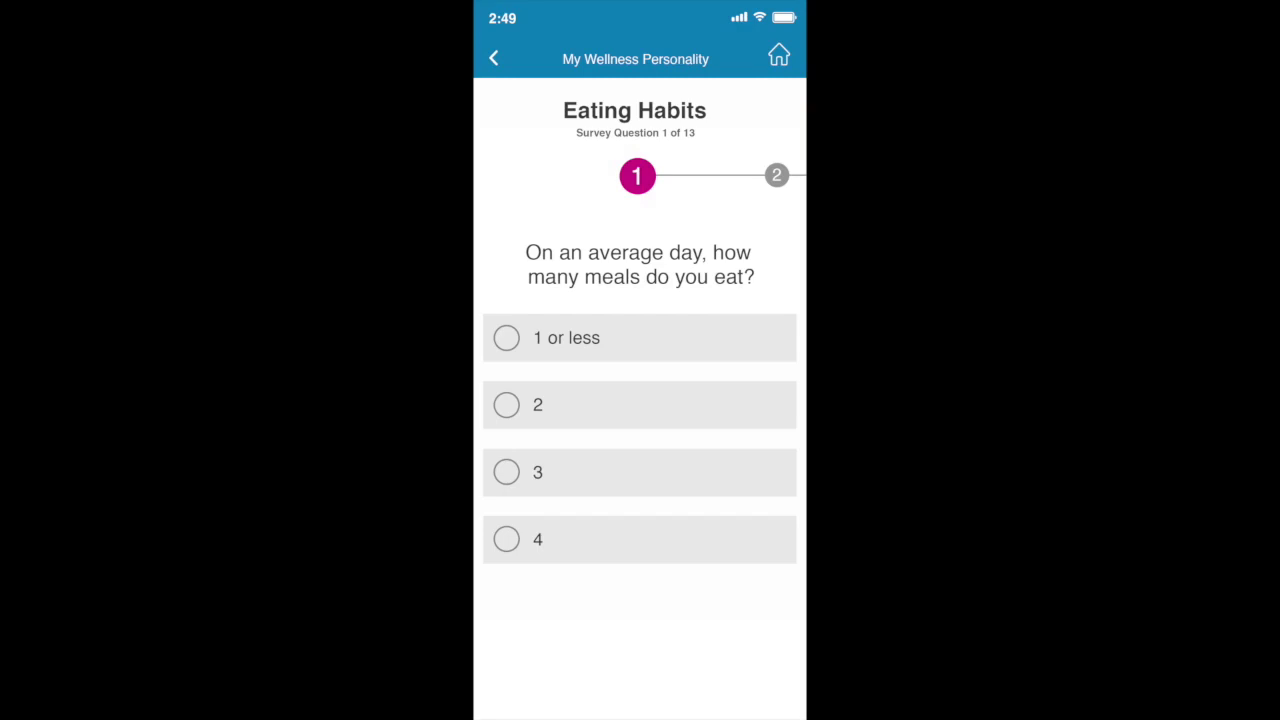
- Answer 2 meals per day to the daily meals question
left_click(506, 404)
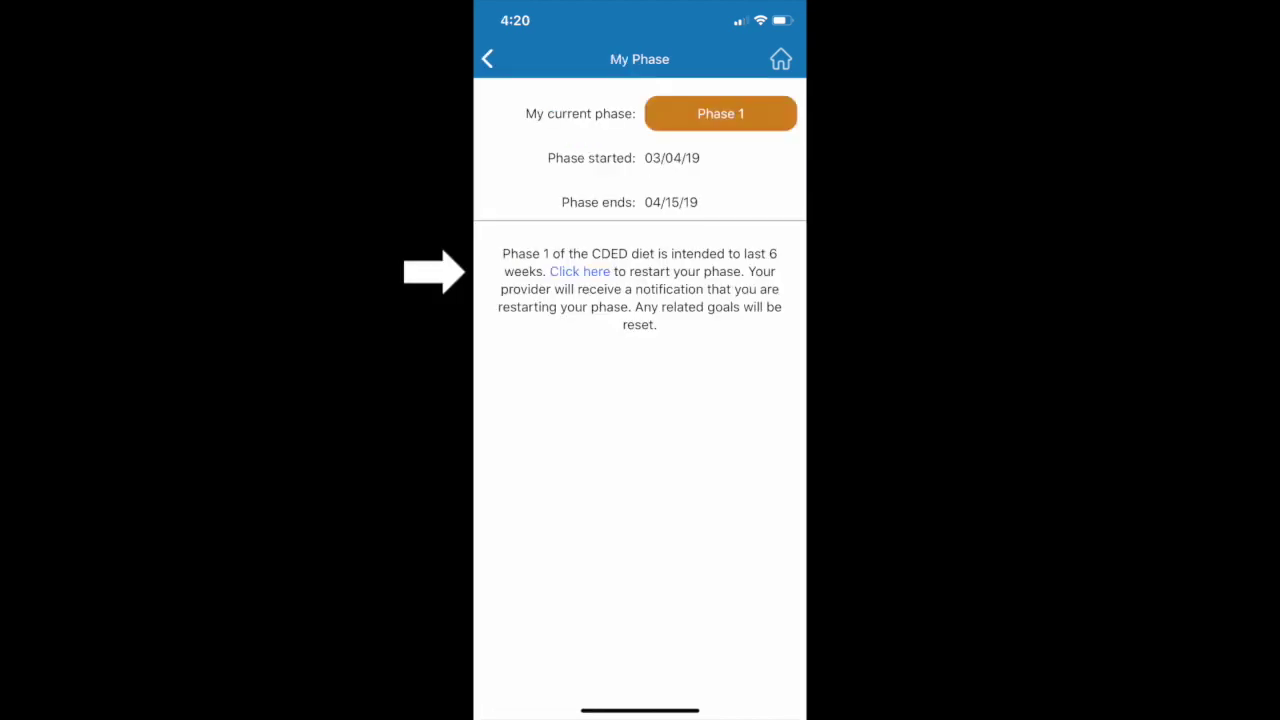
- Ask to restart the current Phase 1 via the 'Click here' link
left_click(579, 271)
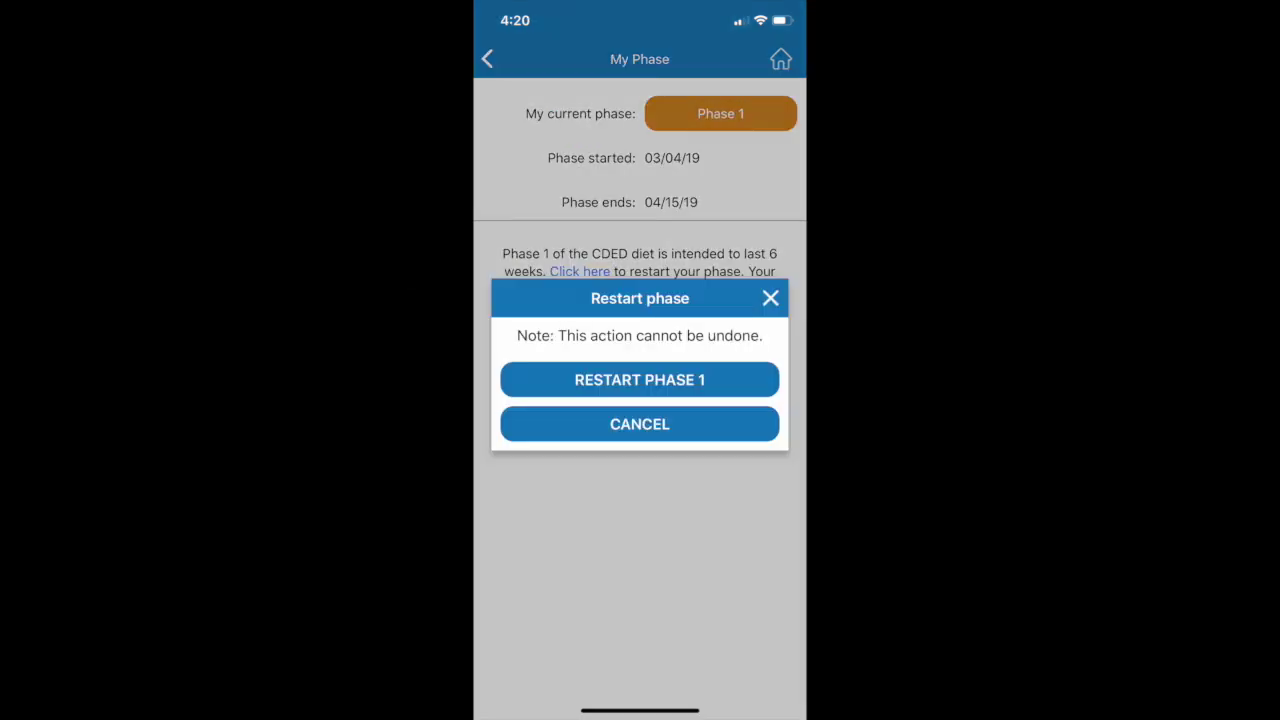